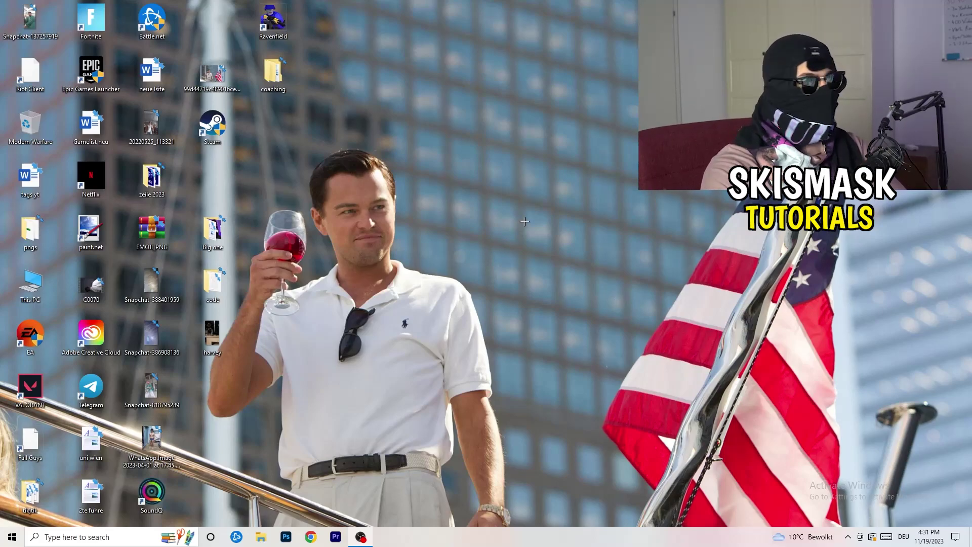
- Launch NVIDIA Control Panel from the desktop menu, showing 1920 × 1080 (native) at 60Hz
right_click(522, 181)
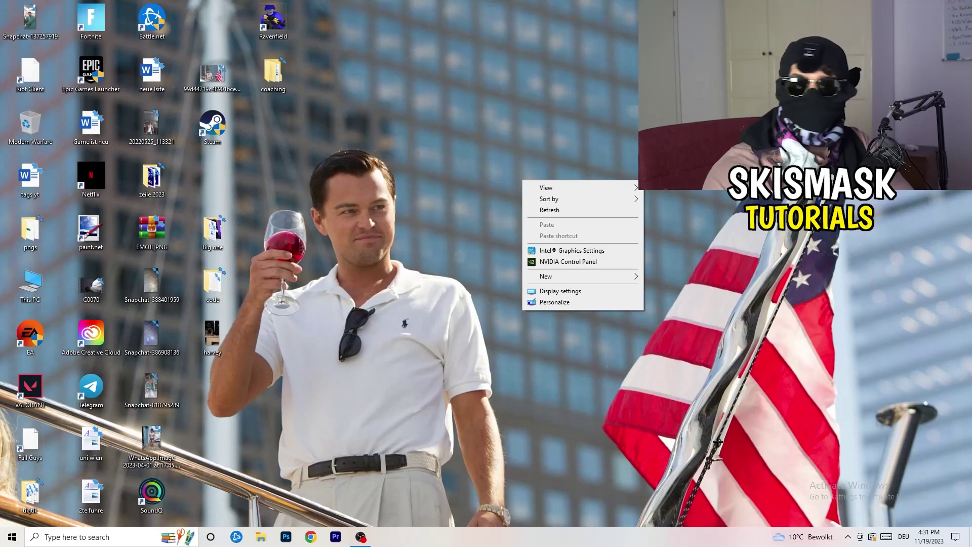
click(567, 261)
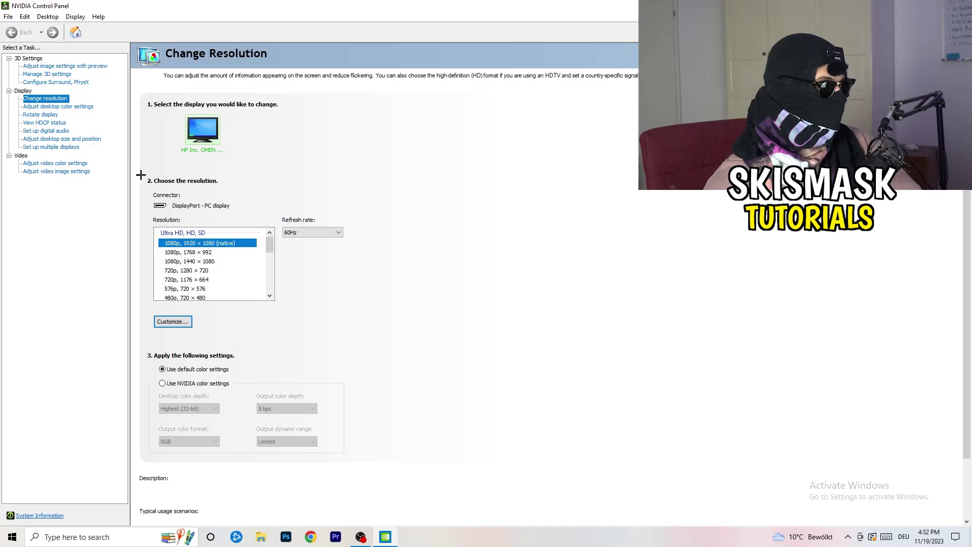
click(171, 321)
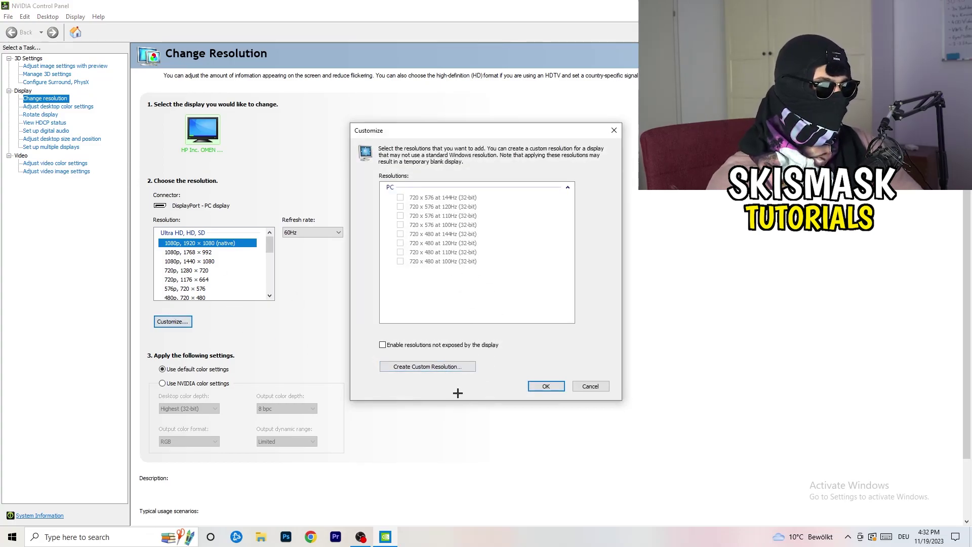
click(445, 365)
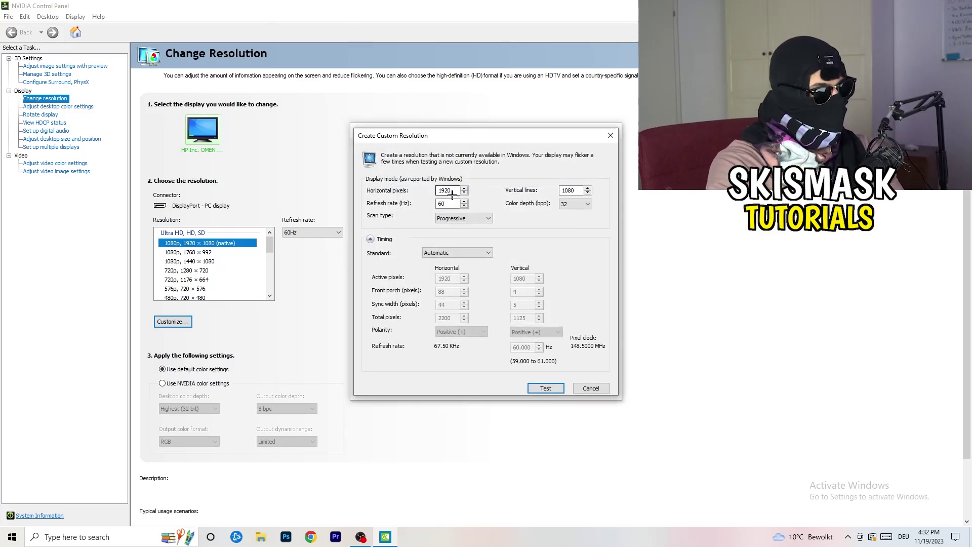
drag(452, 194, 423, 188)
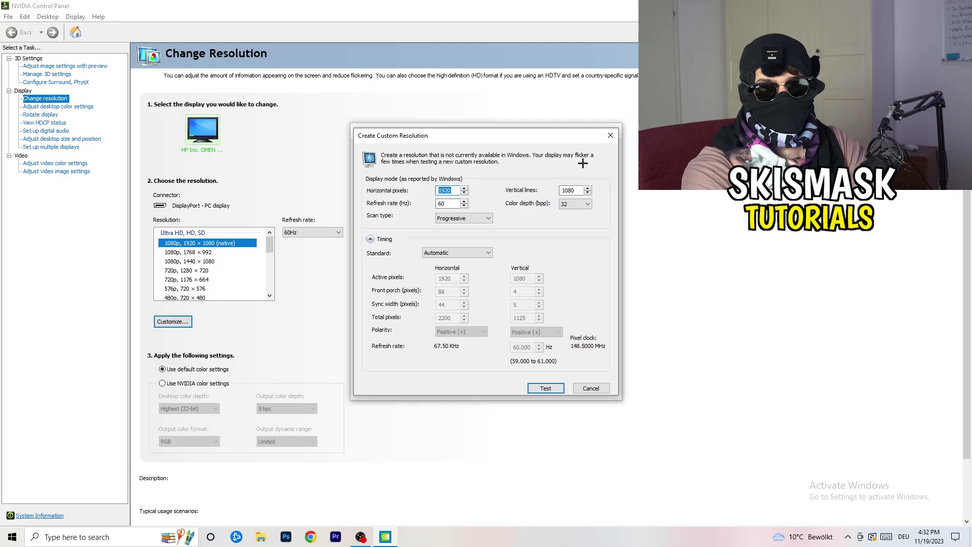
text(1140)
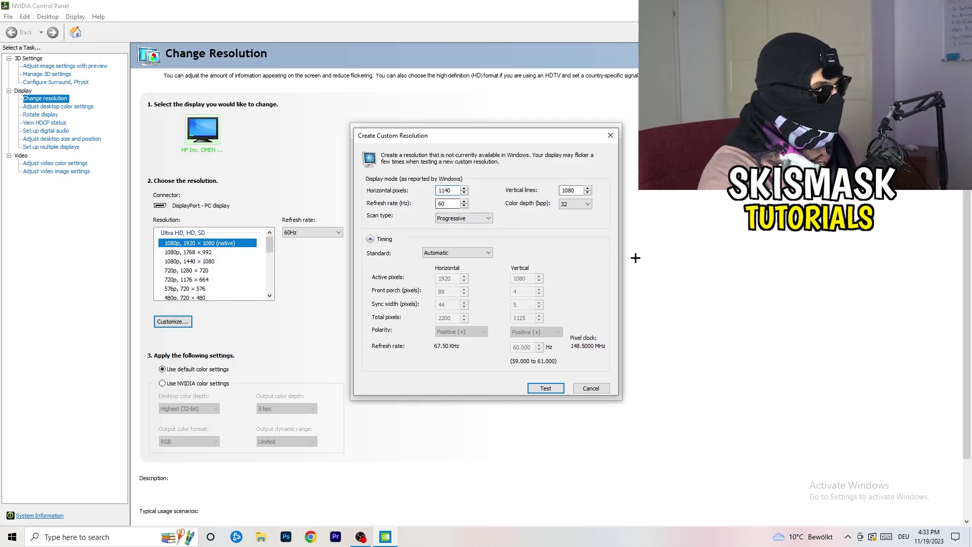
key(BackSpace)
key(BackSpace)
key(BackSpace)
text(4)
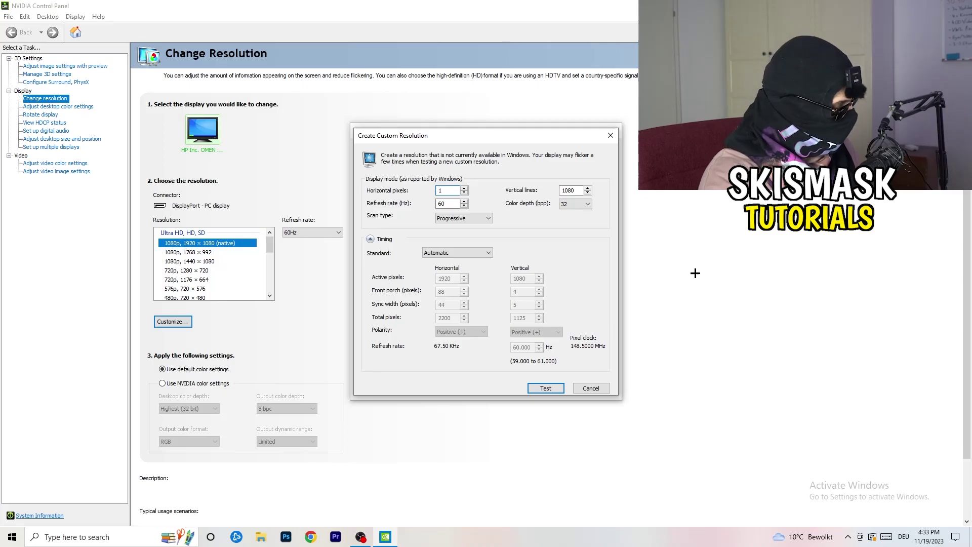
text(40)
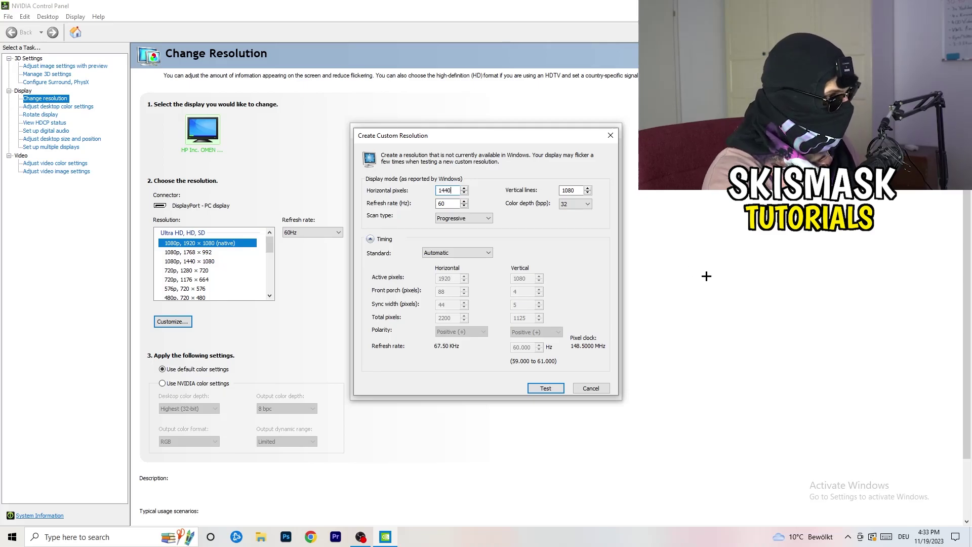
click(575, 192)
key(BackSpace)
key(BackSpace)
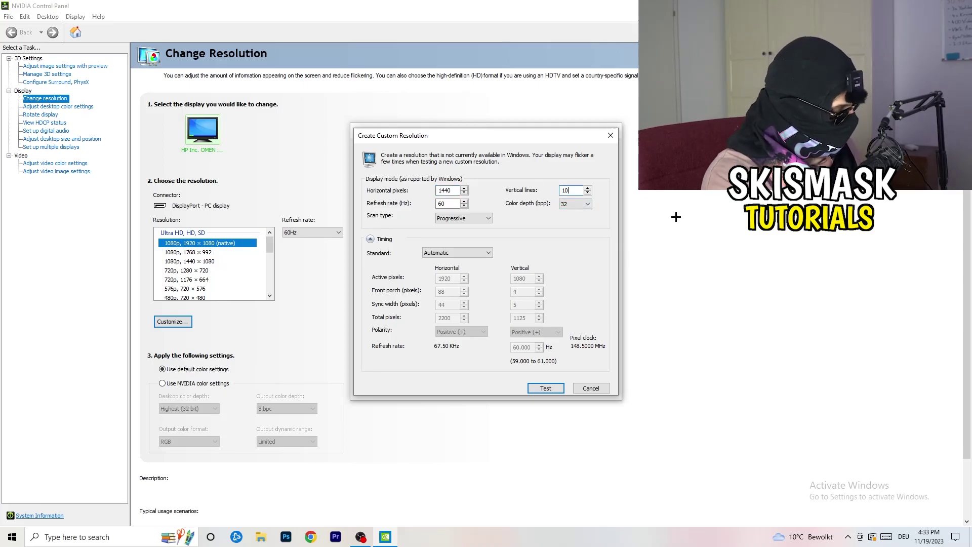
text(40)
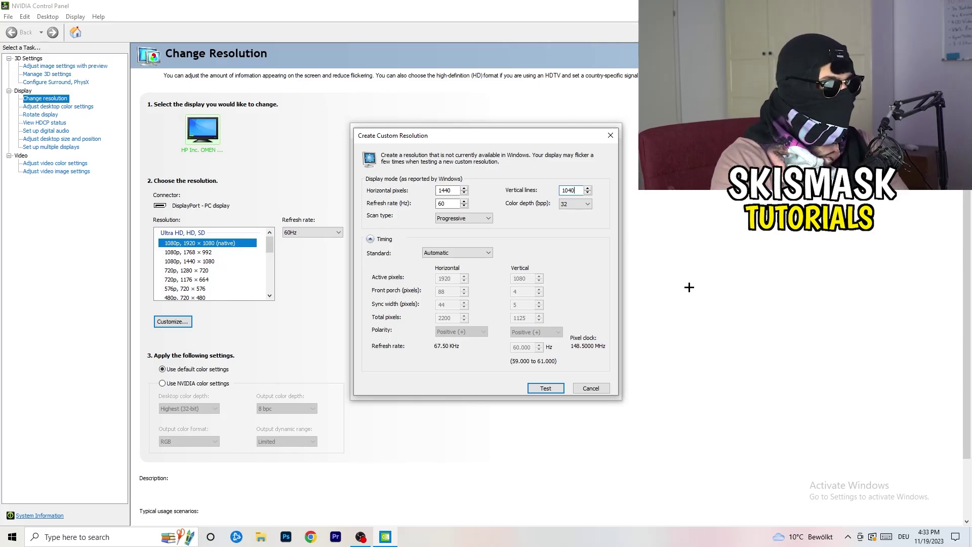
click(461, 219)
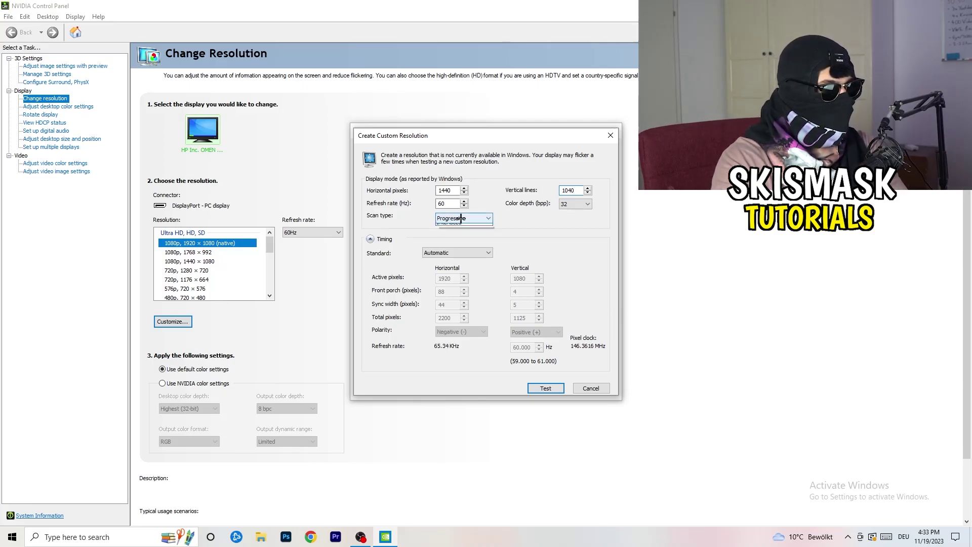
click(527, 217)
click(469, 253)
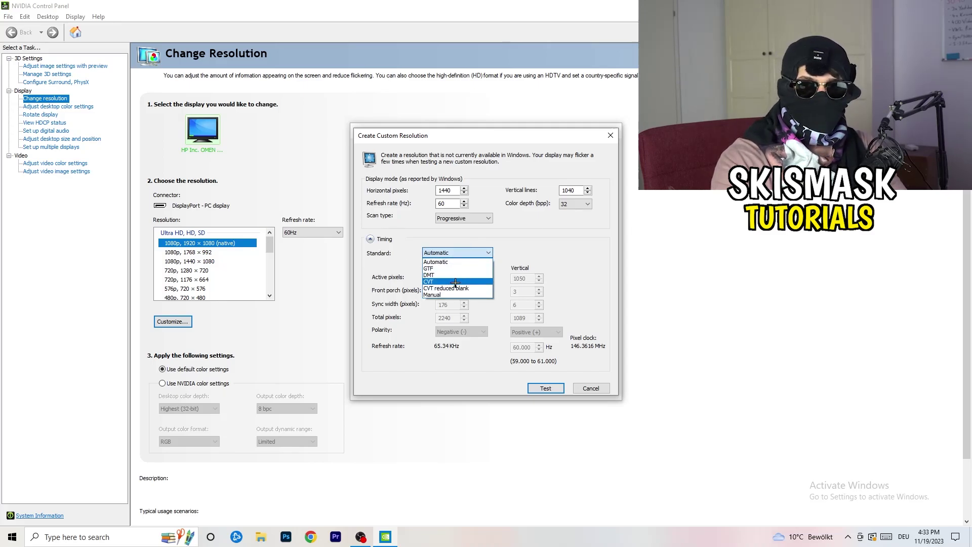
click(535, 258)
click(457, 252)
click(562, 245)
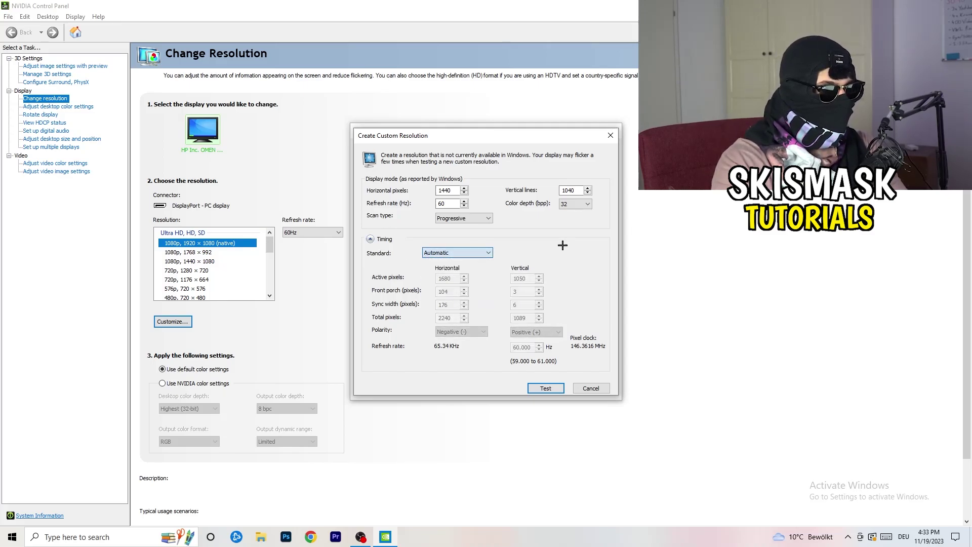
click(455, 253)
click(458, 296)
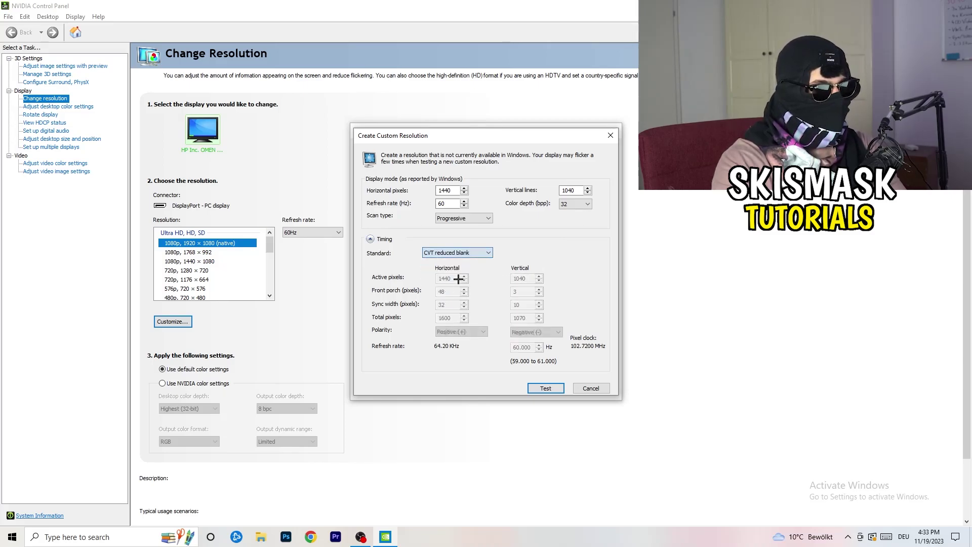
click(614, 134)
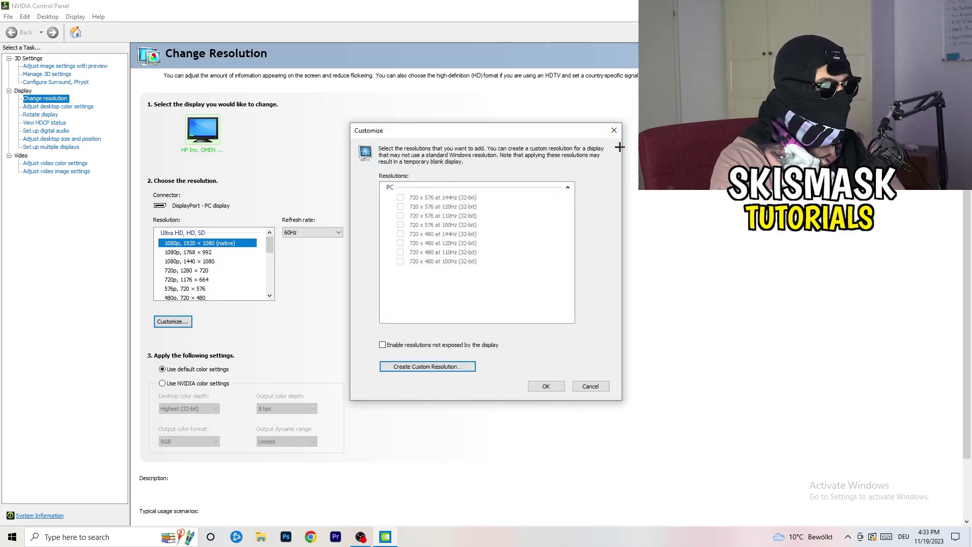
- Close NVIDIA Control Panel and open Windows Settings from the Start menu
click(613, 131)
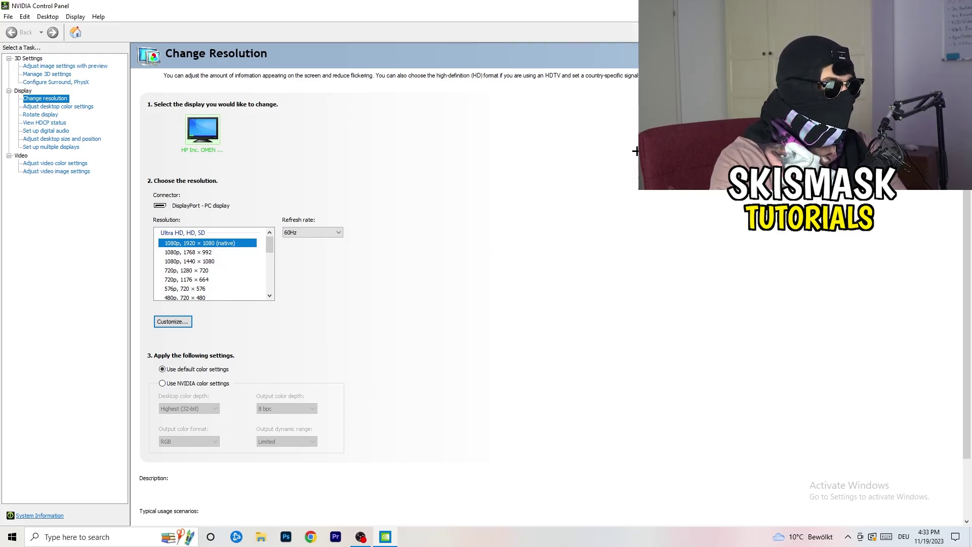
key(alt+F4)
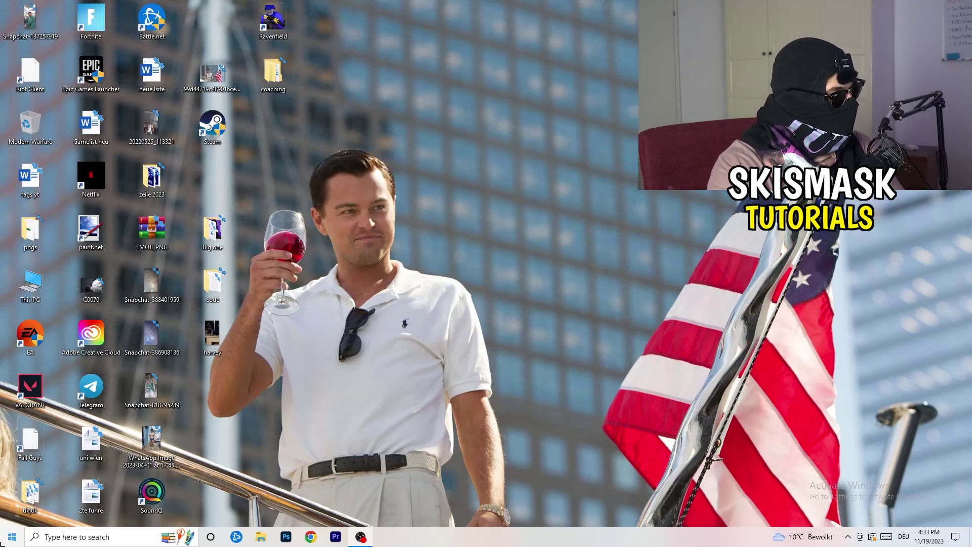
click(12, 536)
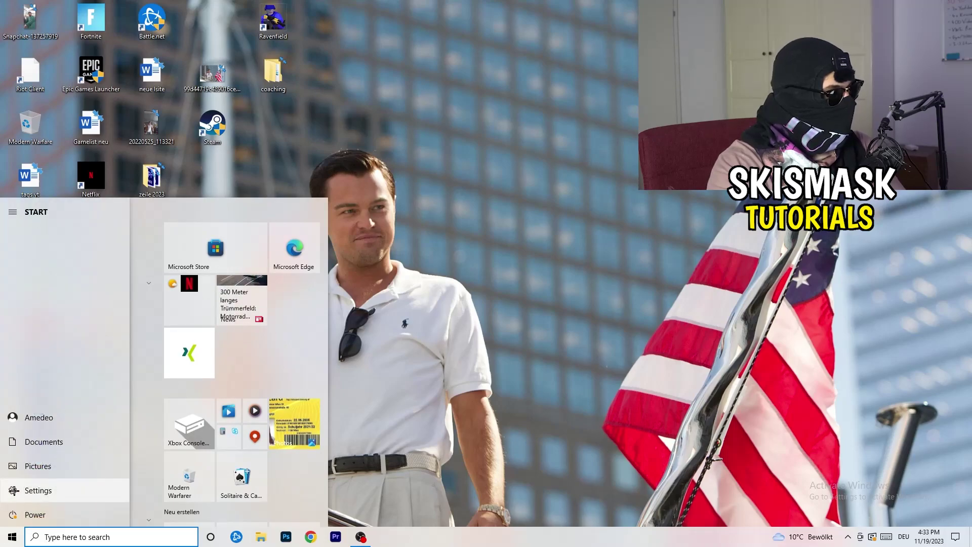
click(13, 490)
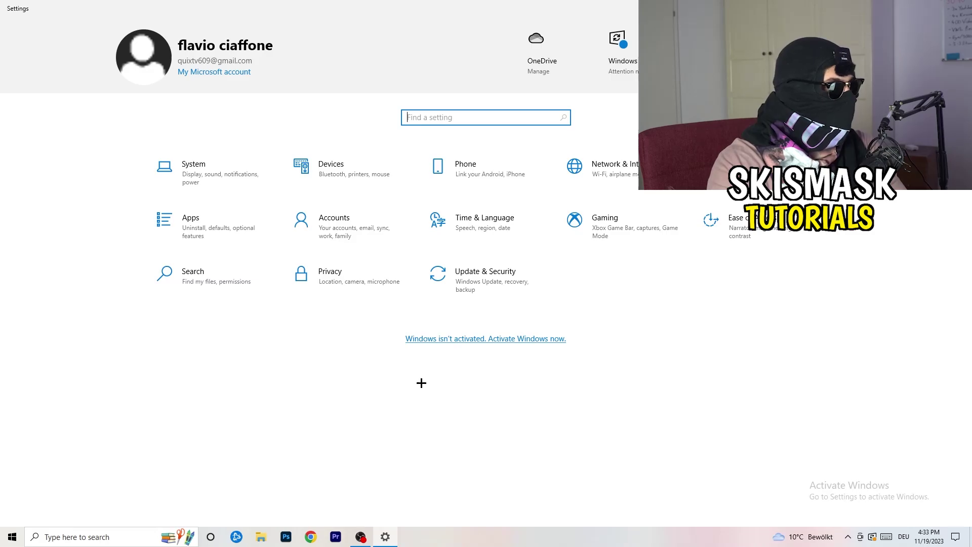
- Check the Display page at 1920 × 1080 and keep the scale at 100% (Recommended)
click(212, 183)
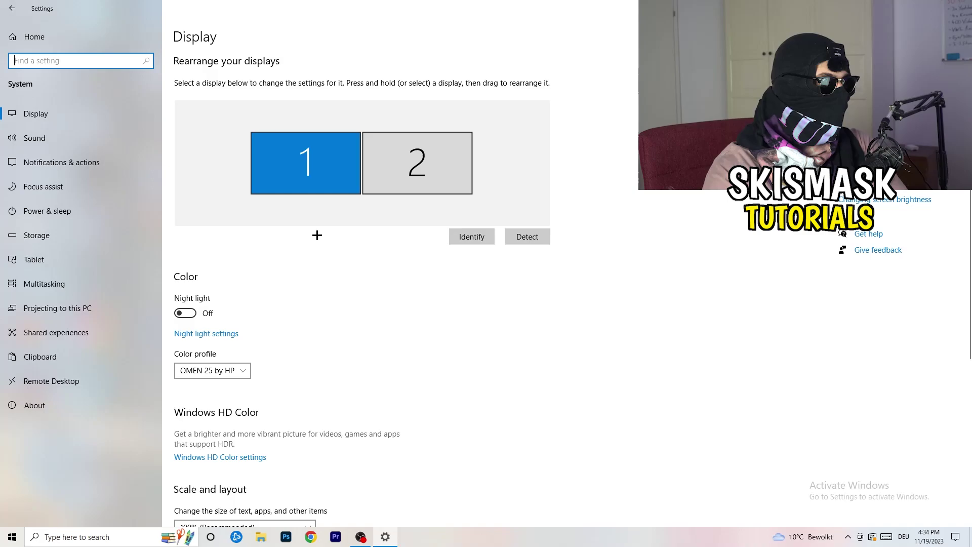
scroll(316, 232, down, 5)
click(221, 134)
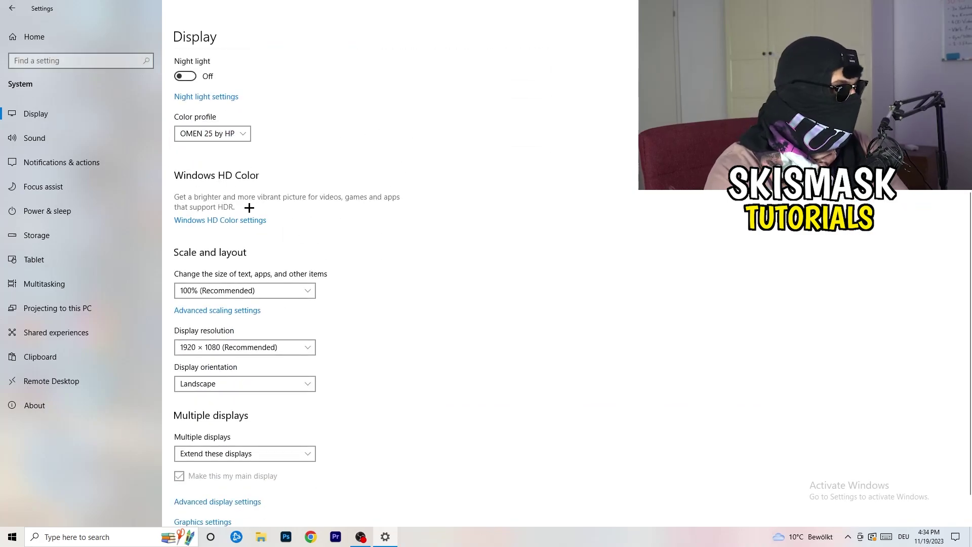
scroll(213, 227, down, 1)
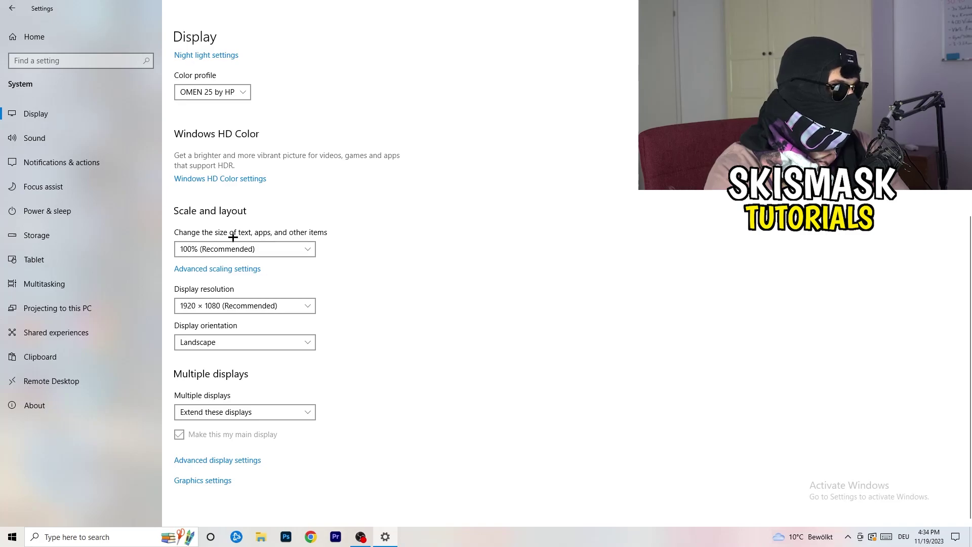
click(307, 244)
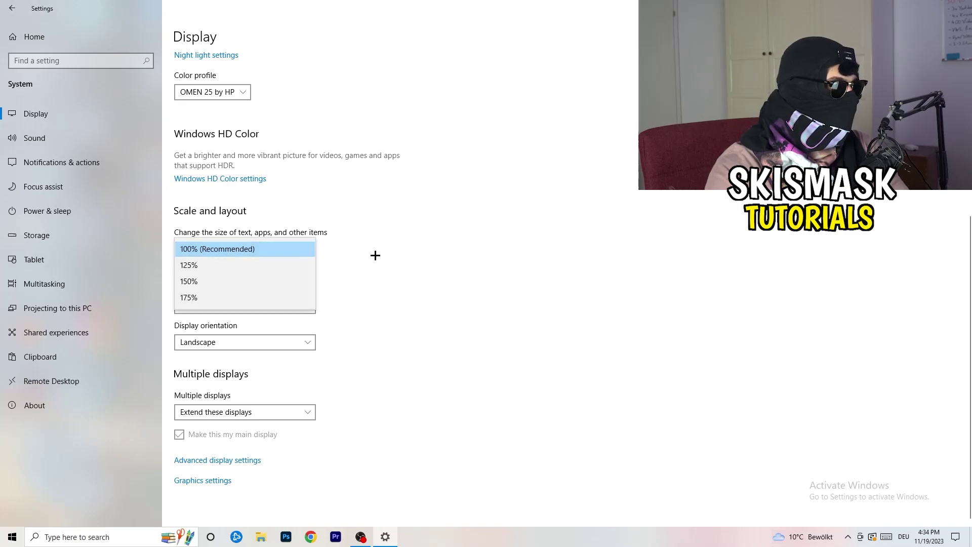
click(477, 238)
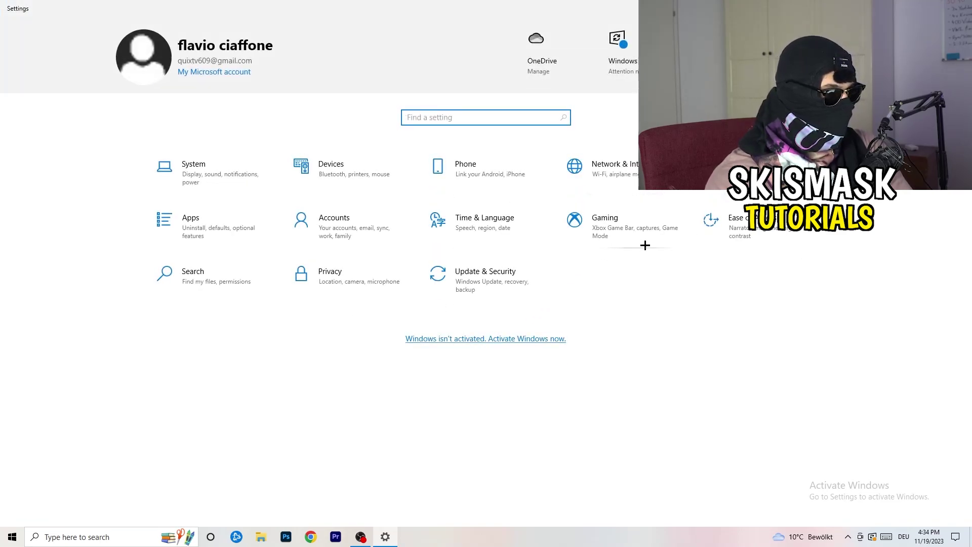
- Confirm Xbox Game Bar is off and Game Mode is on, then close Settings
click(623, 247)
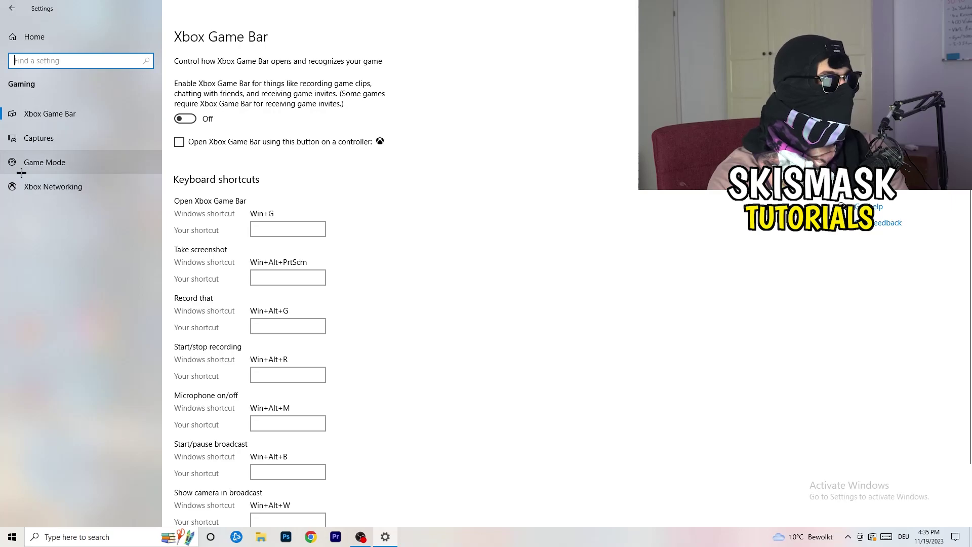
click(50, 161)
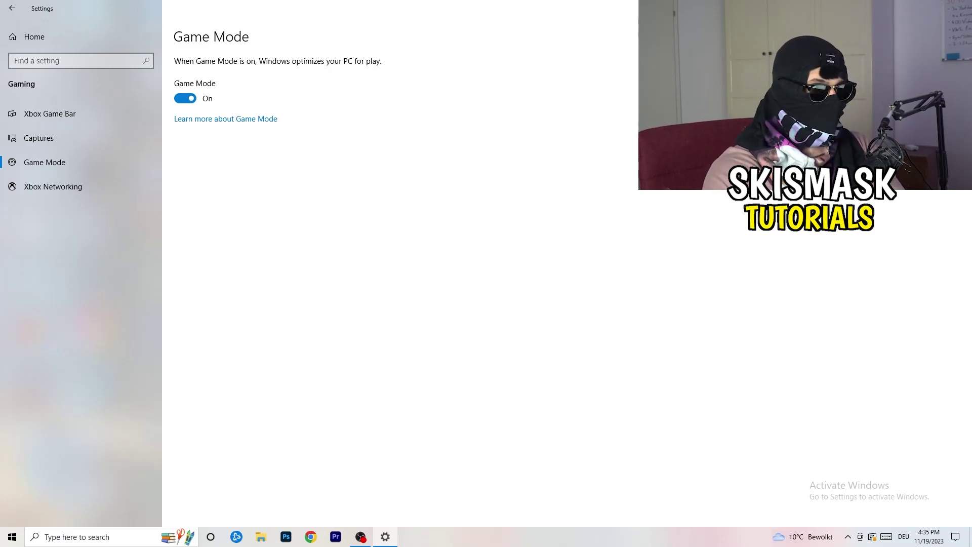
key(alt+F4)
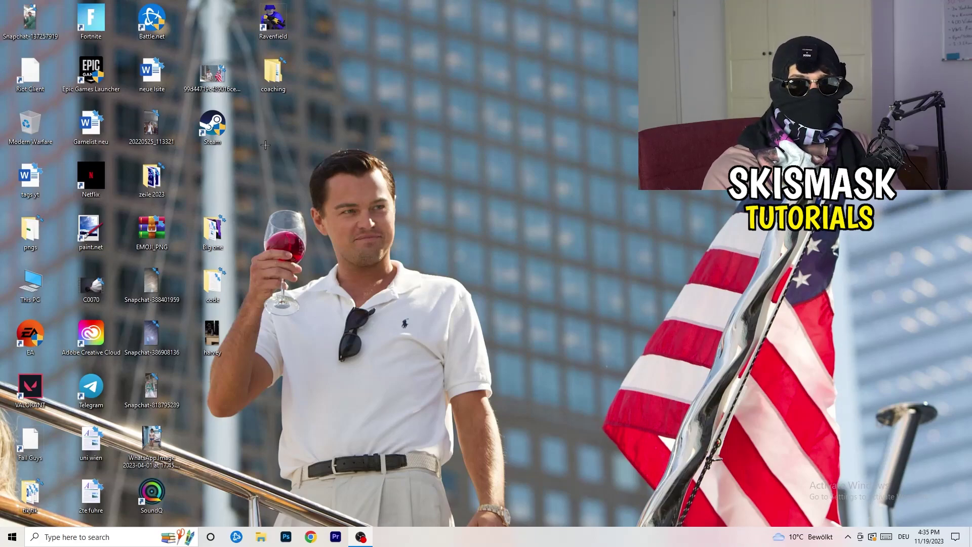
- Set the Steam shortcut to Windows 8 compatibility mode, running as administrator
drag(212, 126, 507, 210)
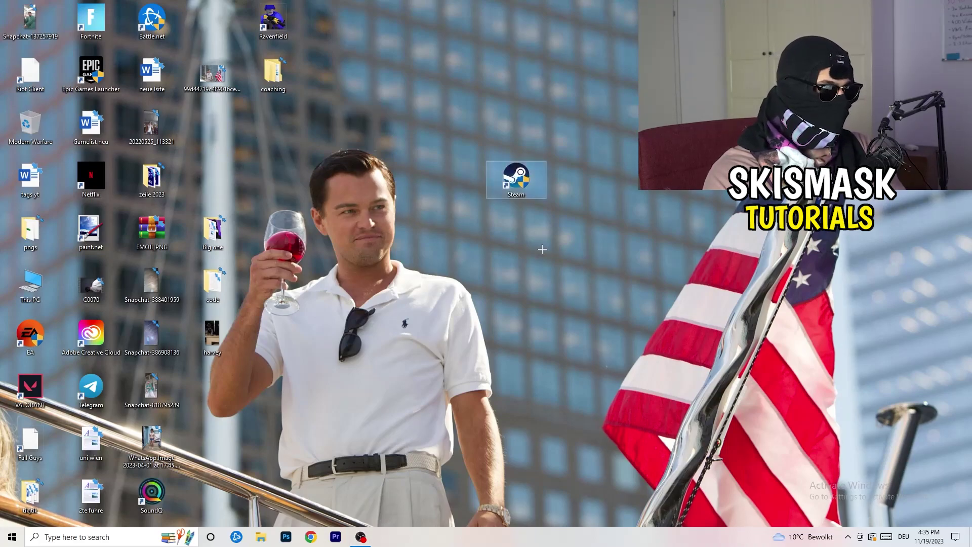
right_click(520, 176)
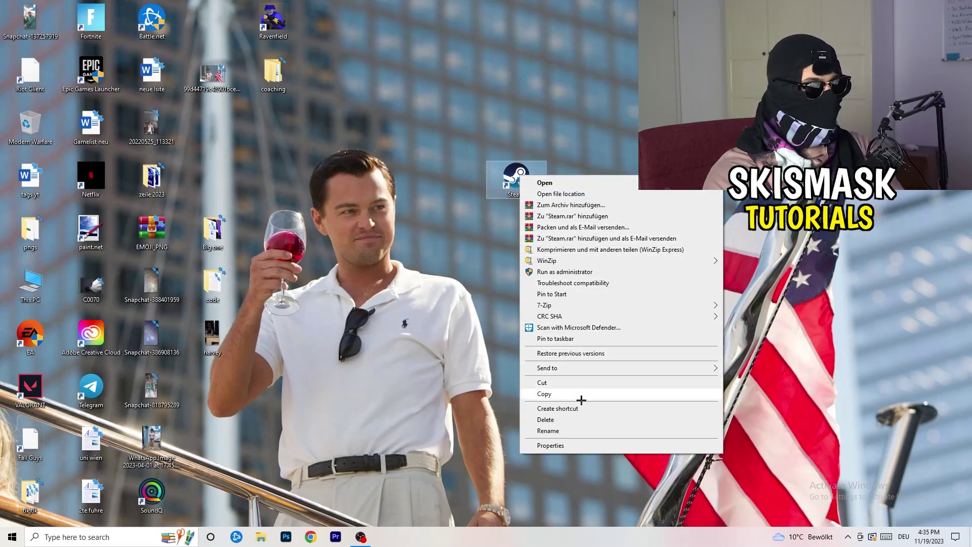
click(585, 445)
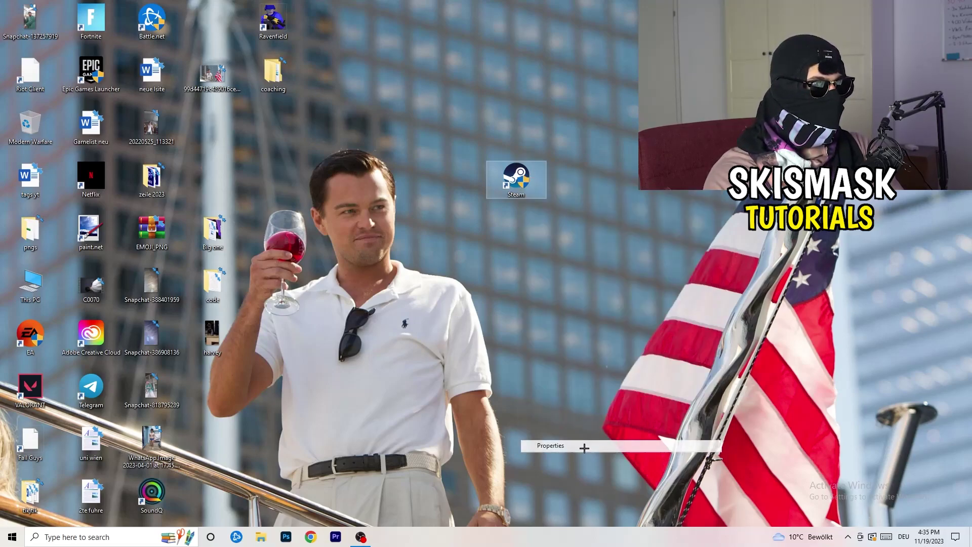
drag(574, 185, 420, 97)
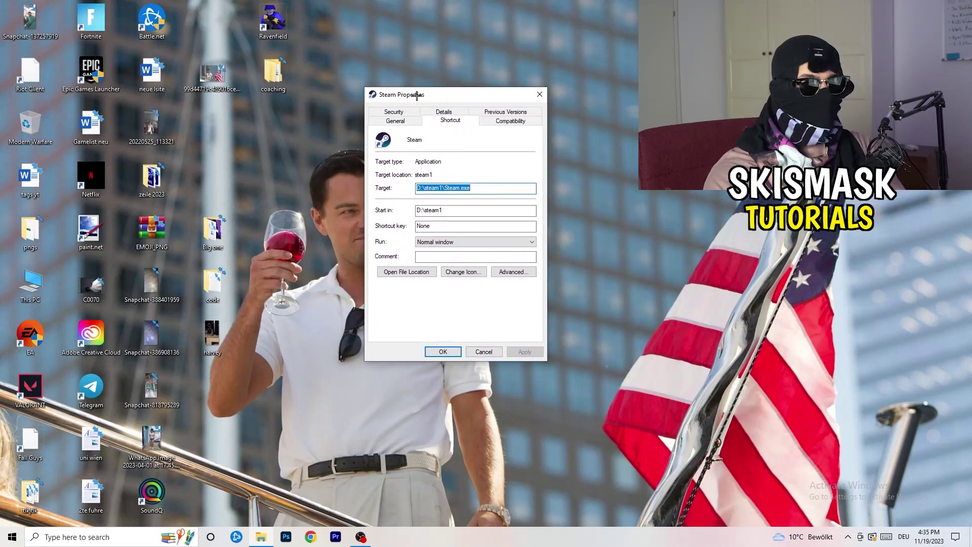
click(519, 122)
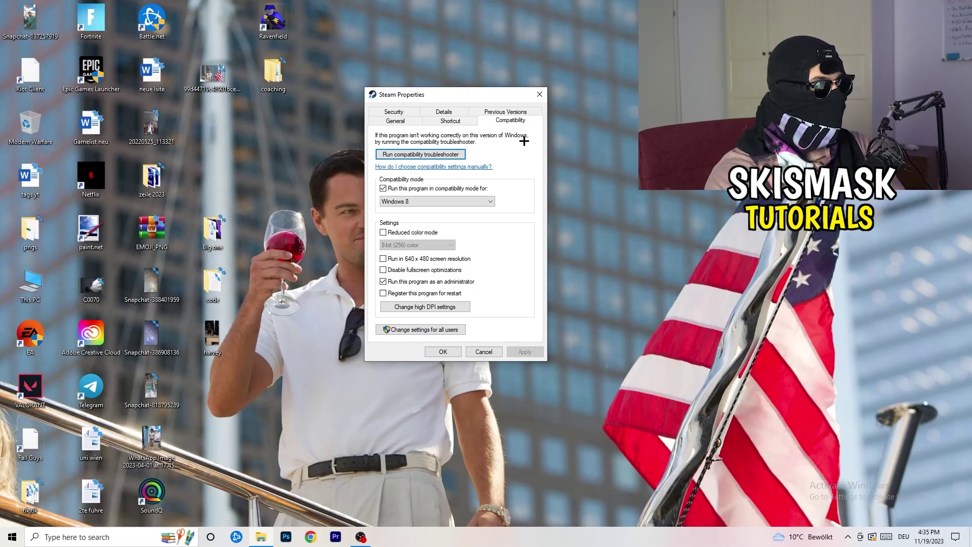
click(462, 200)
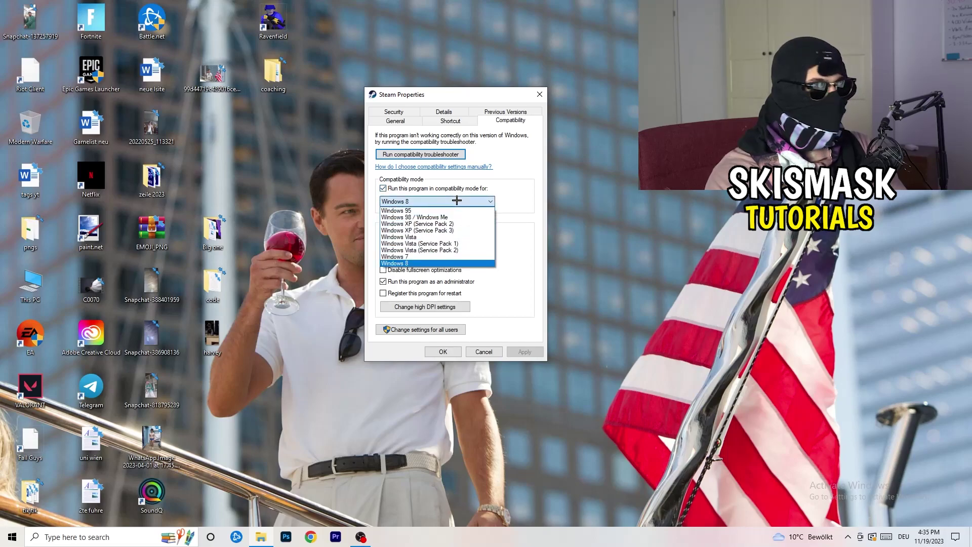
click(539, 195)
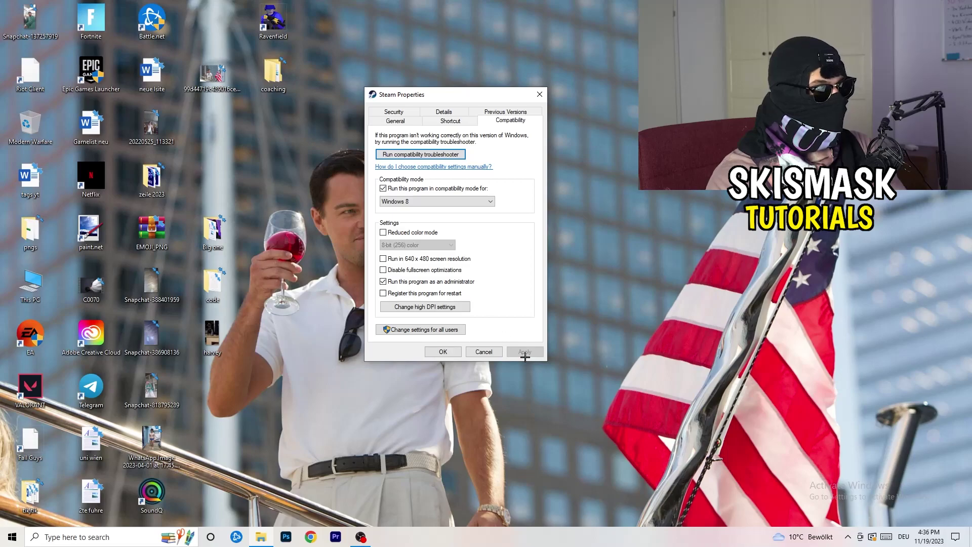
click(443, 351)
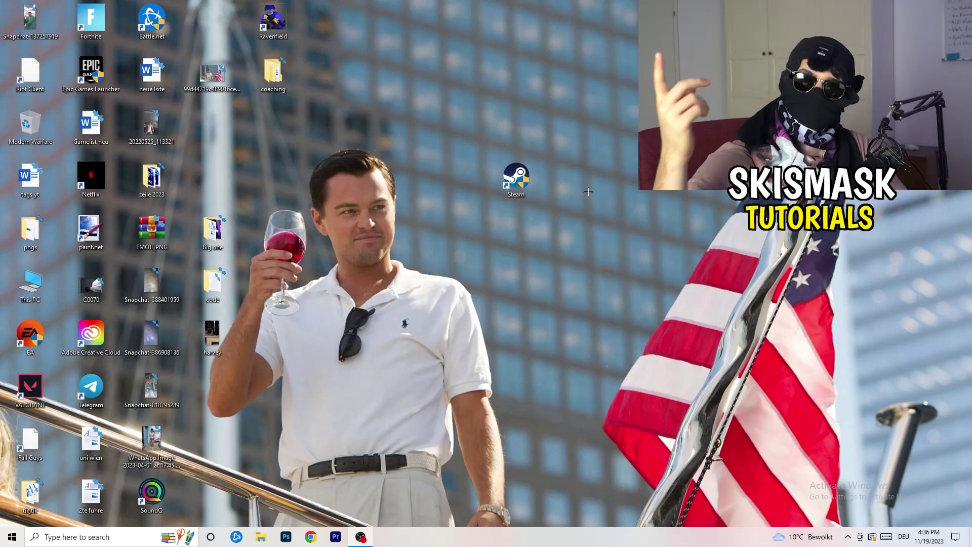
- Move the Steam shortcut left and recheck its compatibility settings without changes
drag(536, 195, 475, 194)
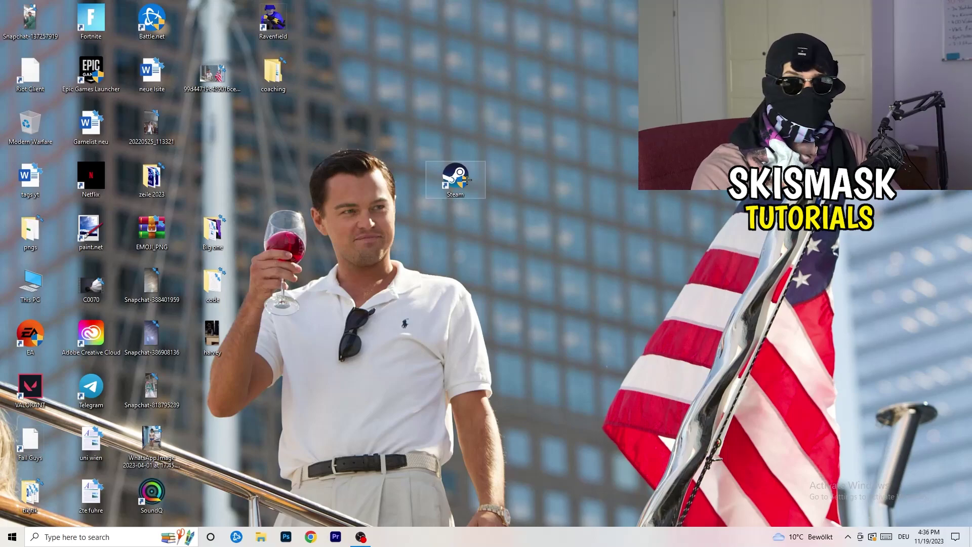
drag(466, 179, 350, 173)
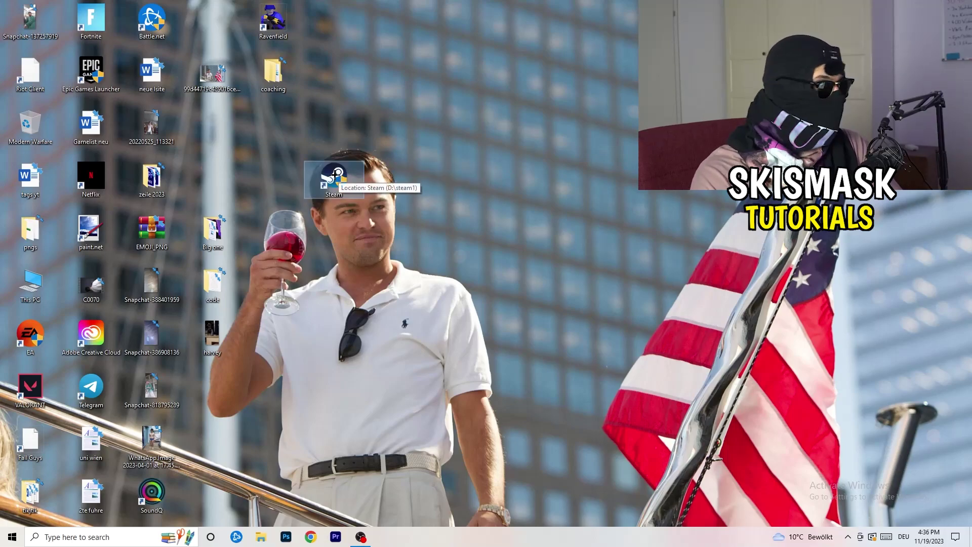
right_click(335, 176)
click(381, 445)
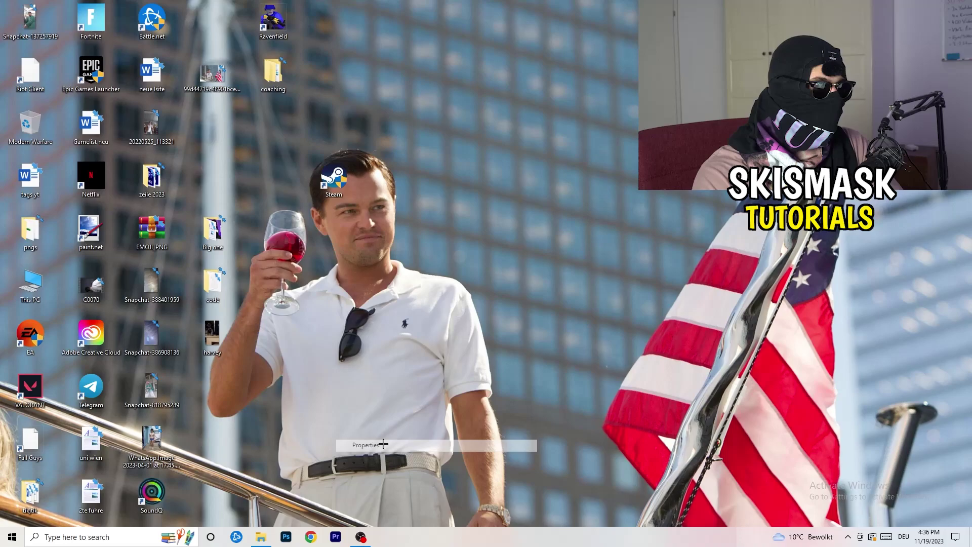
click(477, 208)
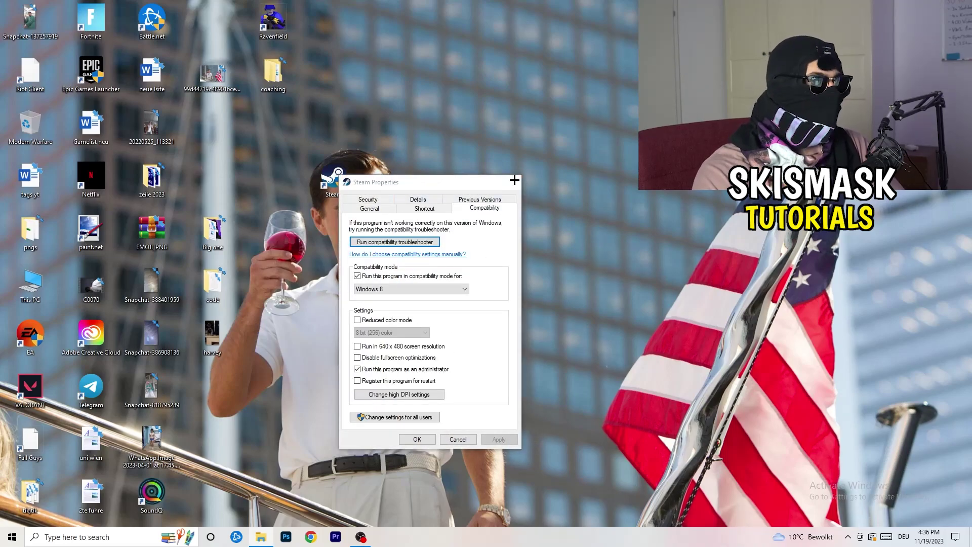
click(514, 181)
- Move the taskbar to the right screen edge and back to the bottom
click(521, 90)
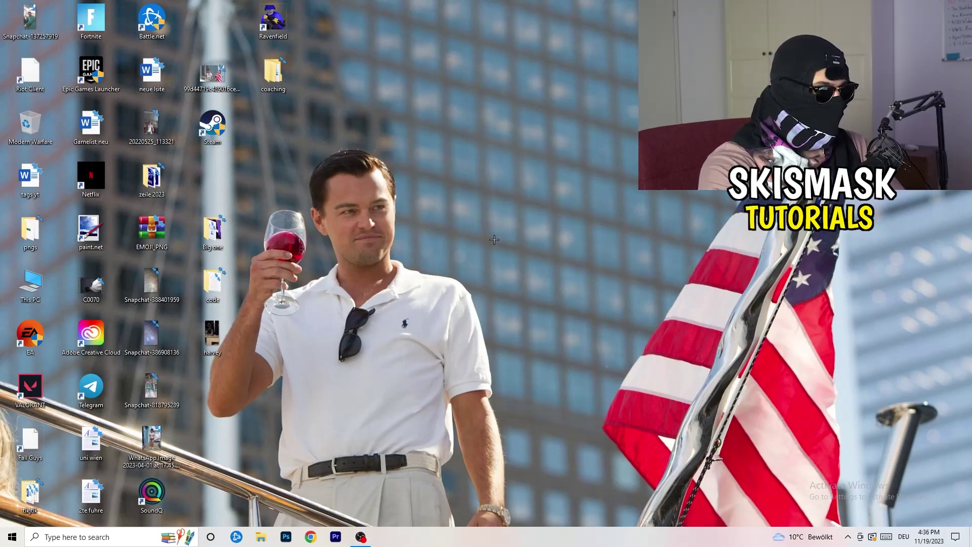
drag(478, 531, 904, 184)
drag(522, 298, 557, 542)
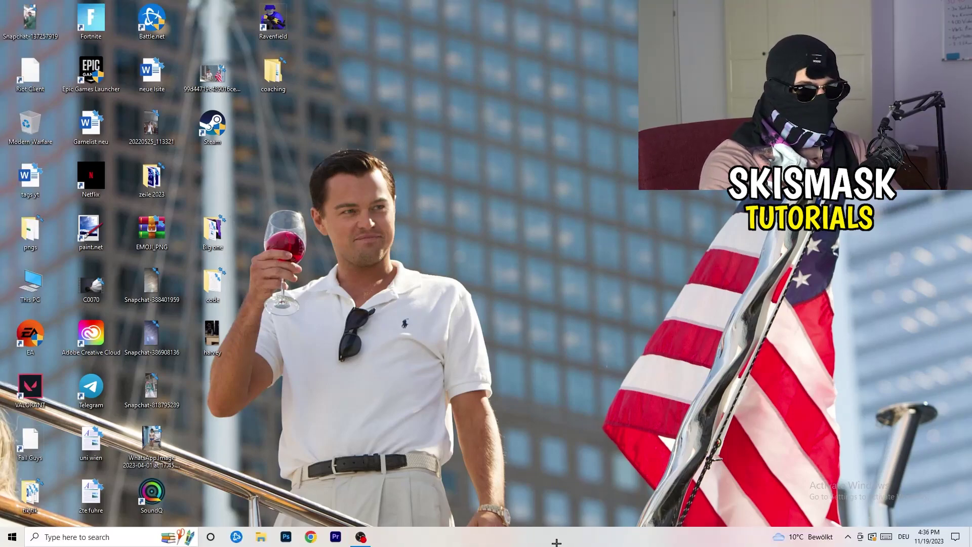
- Open Task Manager from the taskbar on its Details process list
right_click(519, 538)
click(565, 488)
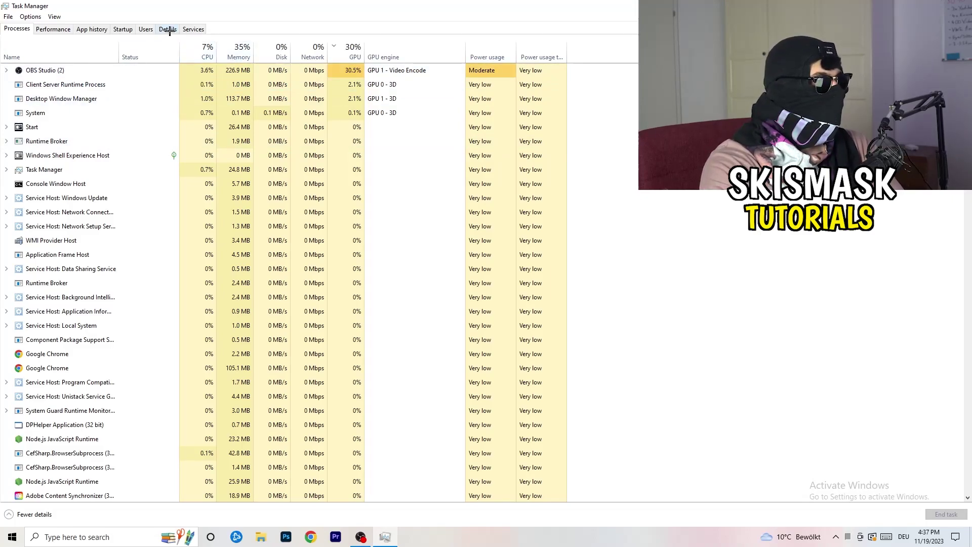
click(169, 30)
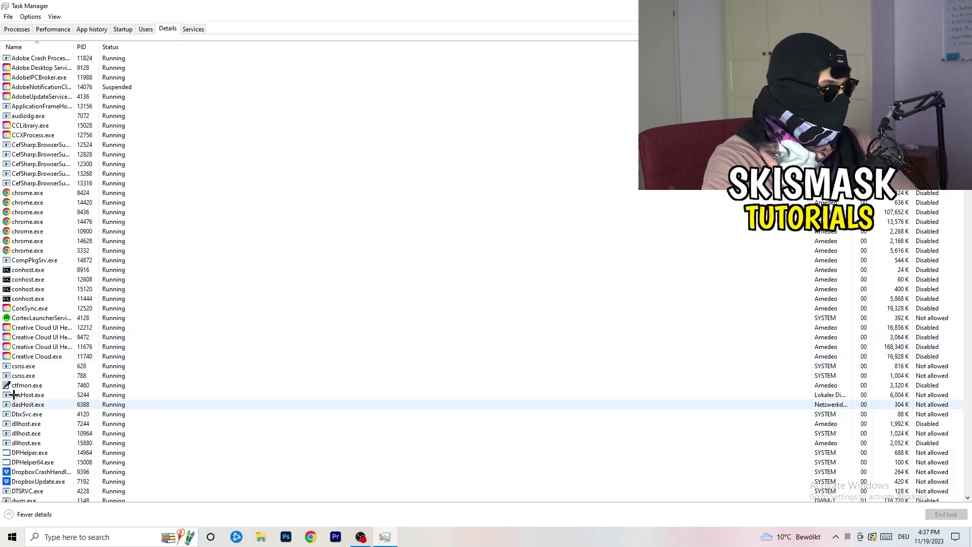
- Show the Set priority options for Creative Cloud UI Helper.exe, currently Normal
right_click(30, 337)
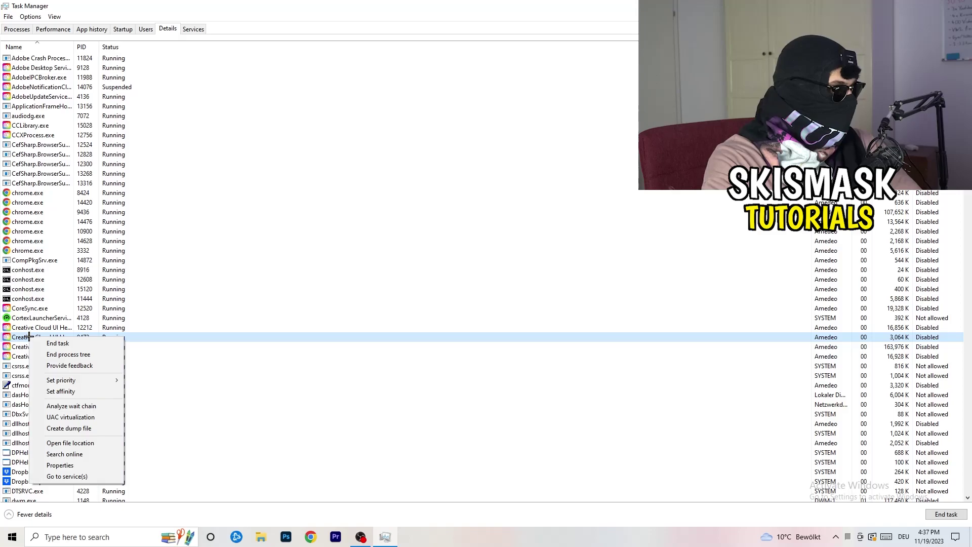
mouse_move(62, 385)
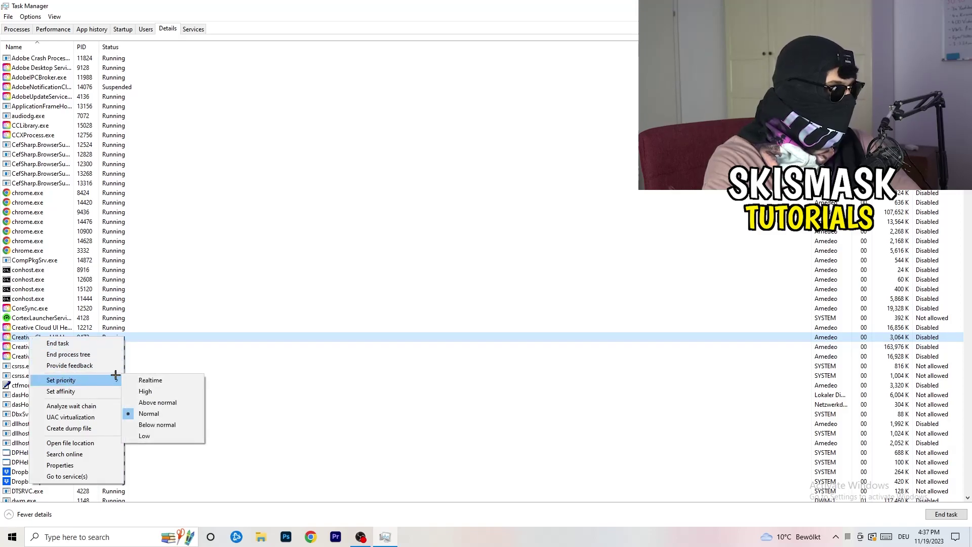